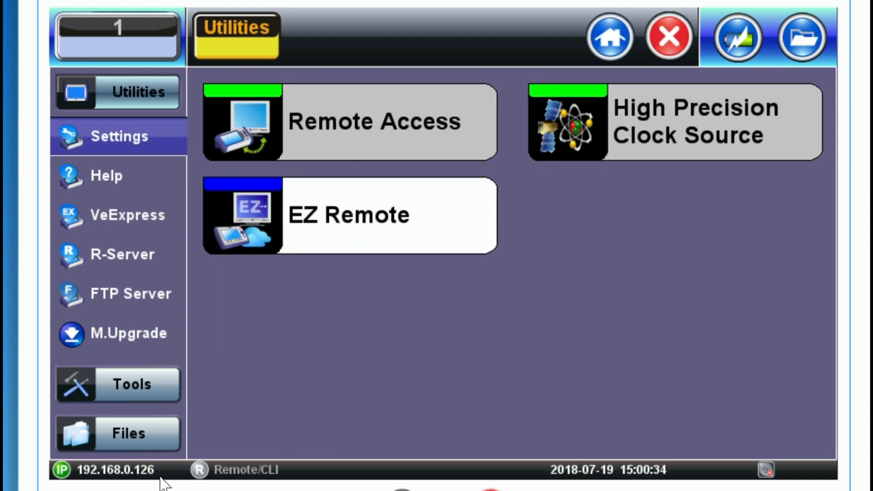
Enable EZ Remote with server ezremote.veexinc.com and apply to register the unit.
{"action": "left_click", "coordinate": [266, 212]}
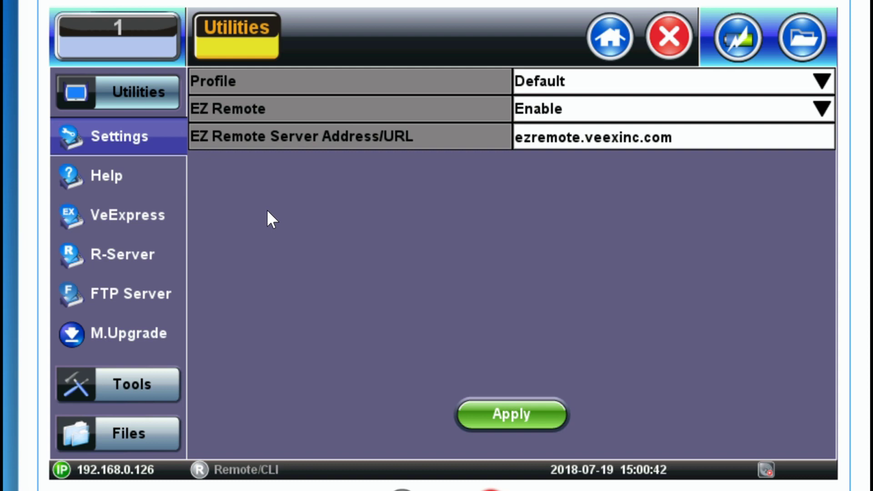
{"action": "left_click", "coordinate": [485, 426]}
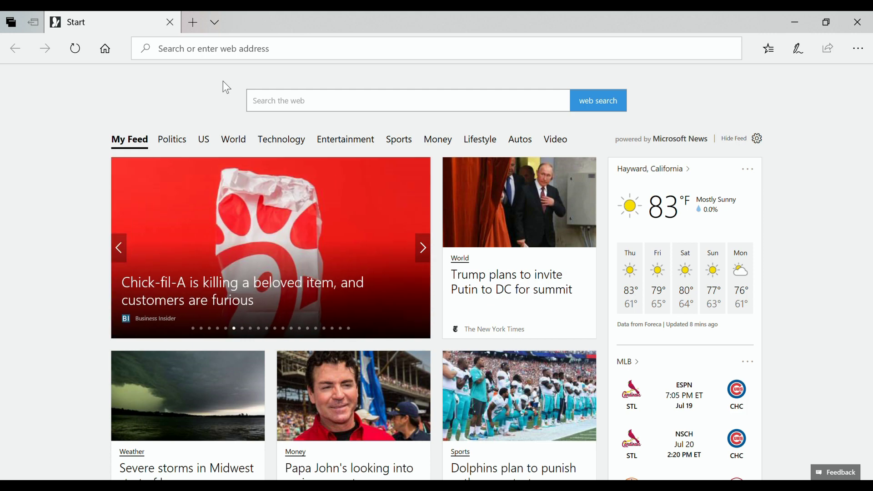
Go to ezremote.veexinc.com in Edge via the 'ezre' address suggestion.
{"action": "left_click", "coordinate": [220, 59]}
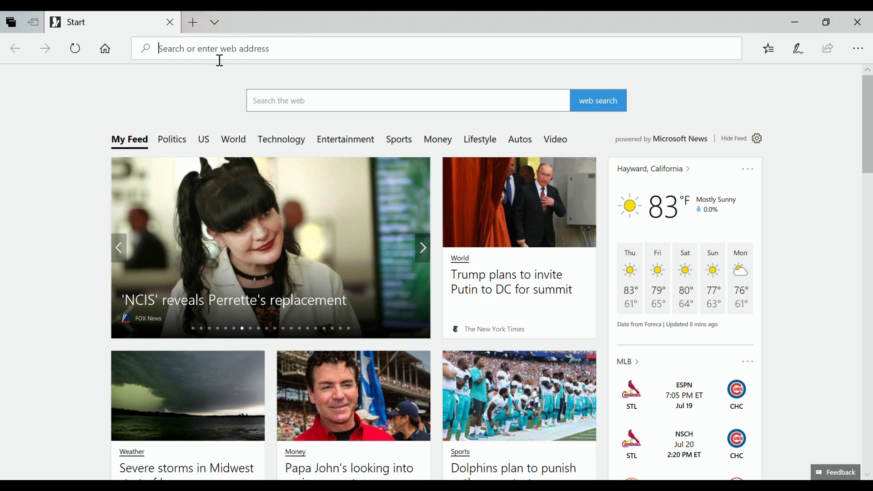
{"action": "type", "text": "ezremote.veexinc.com/"}
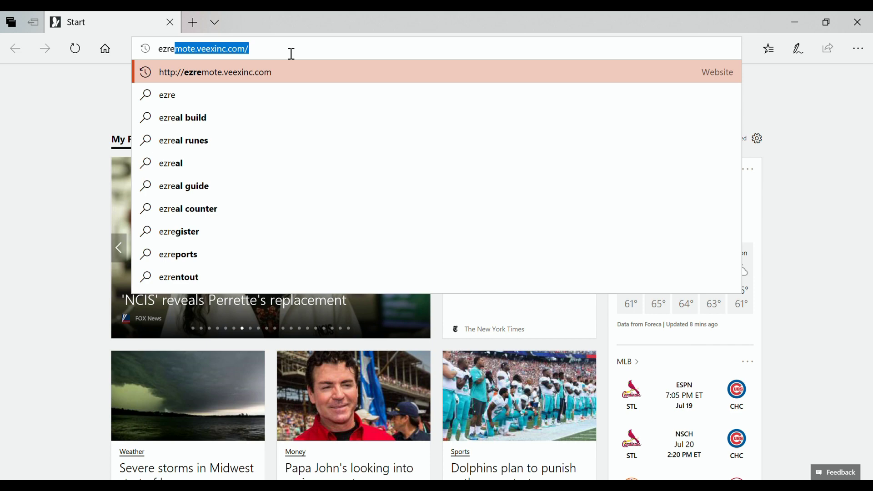
{"action": "key", "text": "Return"}
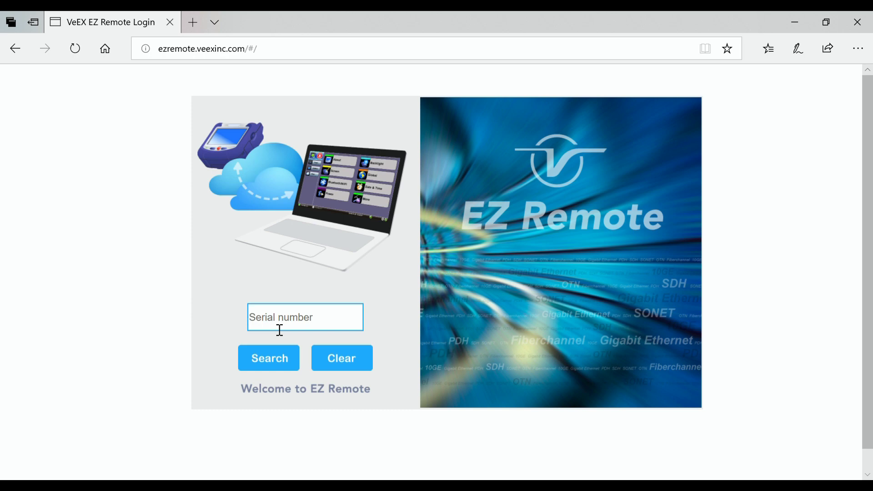
Paste the unit's serial number into the Serial number field and search to connect.
{"action": "key", "text": "ctrl+v"}
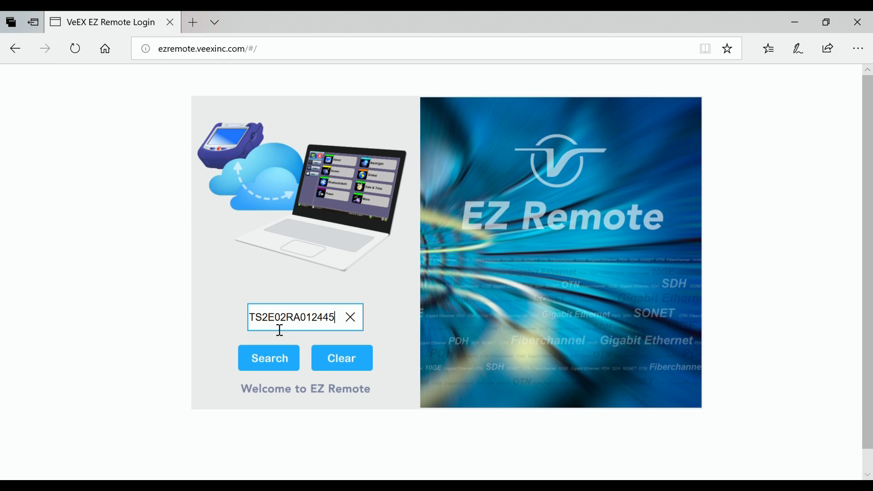
{"action": "left_click", "coordinate": [271, 367]}
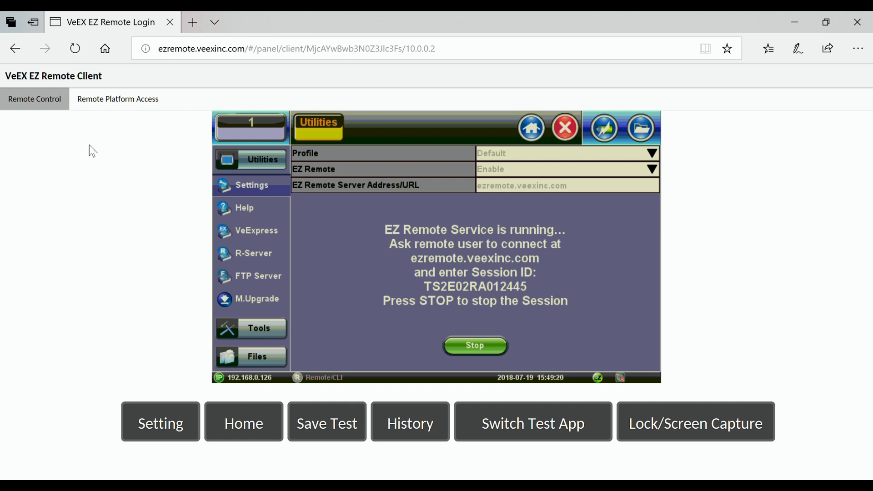
View the Remote Platform Access page, then return to the Remote Control live screen.
{"action": "left_click", "coordinate": [106, 104]}
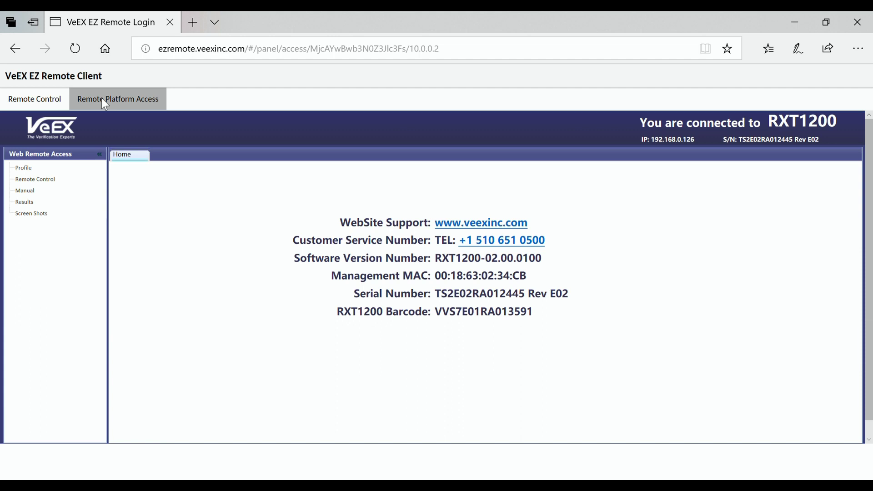
{"action": "left_click", "coordinate": [22, 101]}
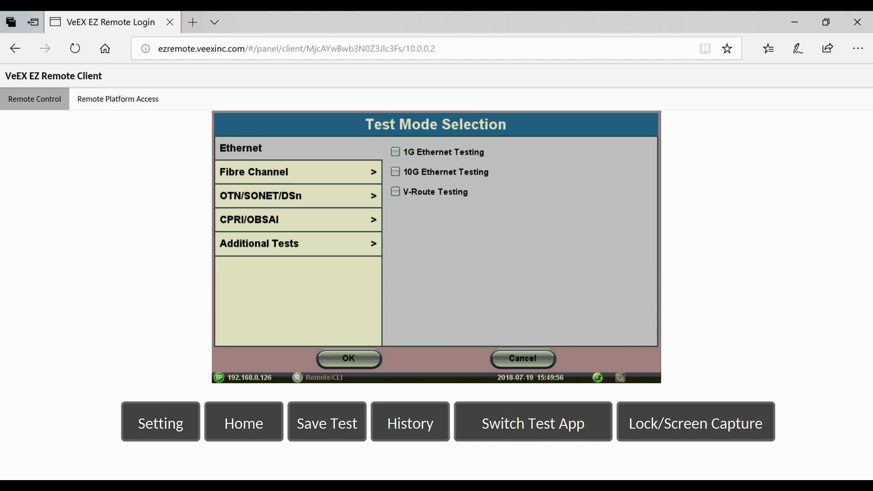
Select 1G Ethernet Testing in Test Mode Selection and confirm with OK.
{"action": "left_click", "coordinate": [395, 152]}
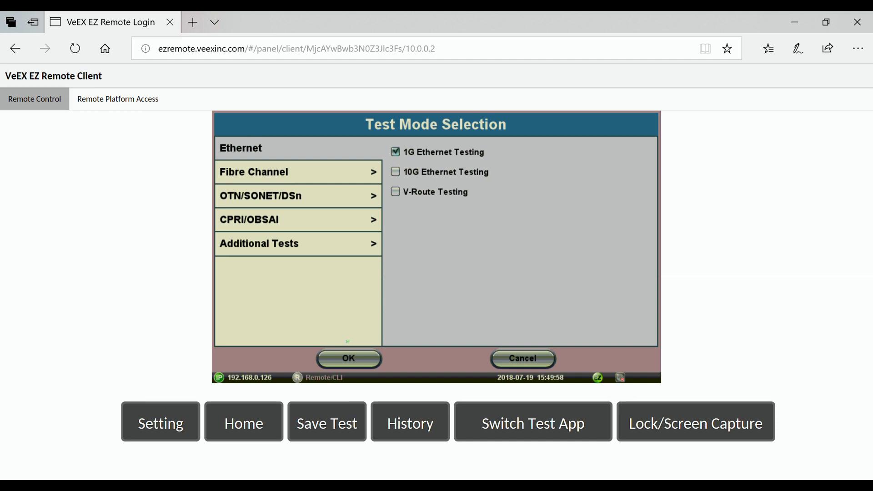
{"action": "left_click", "coordinate": [348, 358]}
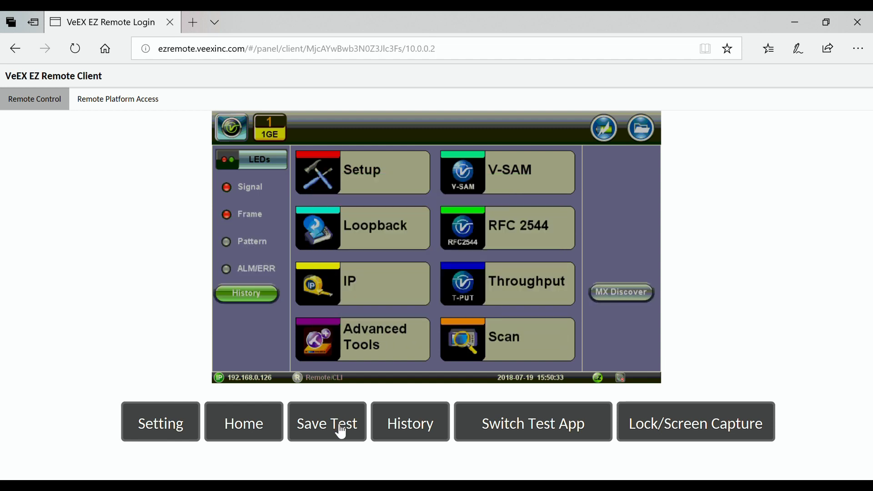
Start and then stop an RFC 2544 test, and choose Save Test.
{"action": "left_click", "coordinate": [496, 234]}
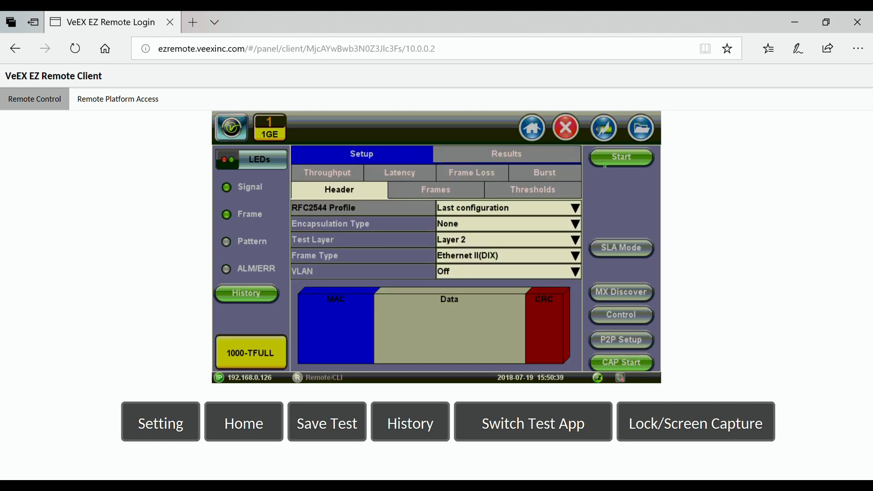
{"action": "left_click", "coordinate": [616, 158]}
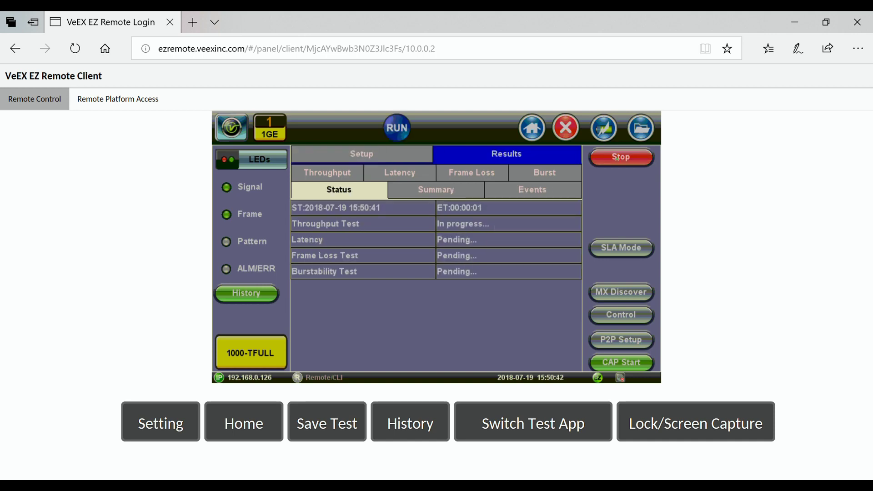
{"action": "left_click", "coordinate": [617, 158]}
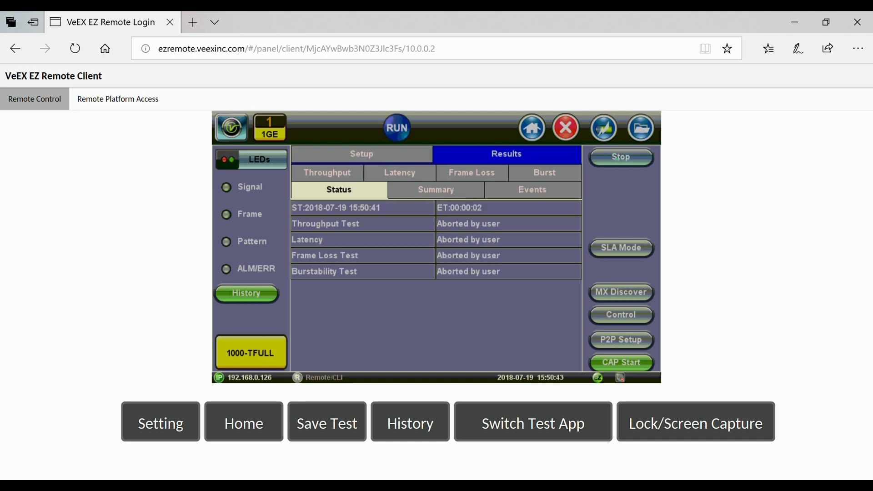
{"action": "left_click", "coordinate": [340, 430]}
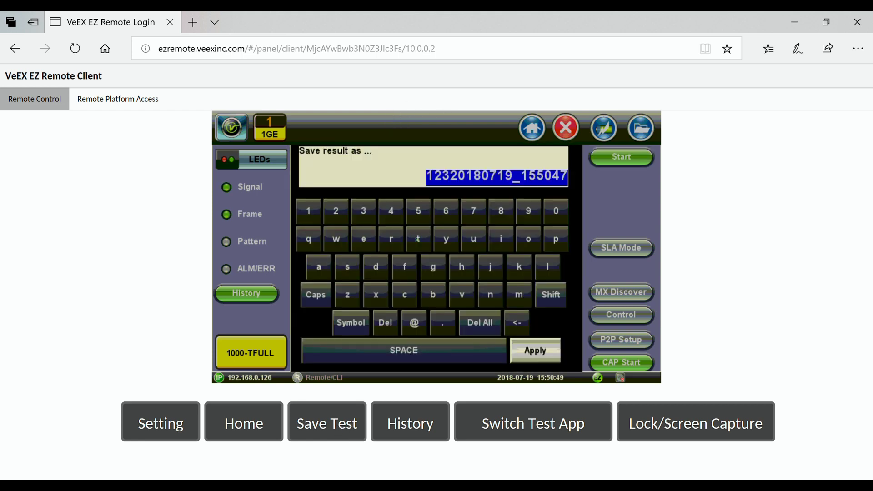
Name the RFC 2544 result 'test' on the on-screen keyboard and confirm saving.
{"action": "left_click", "coordinate": [417, 239]}
{"action": "left_click", "coordinate": [363, 240]}
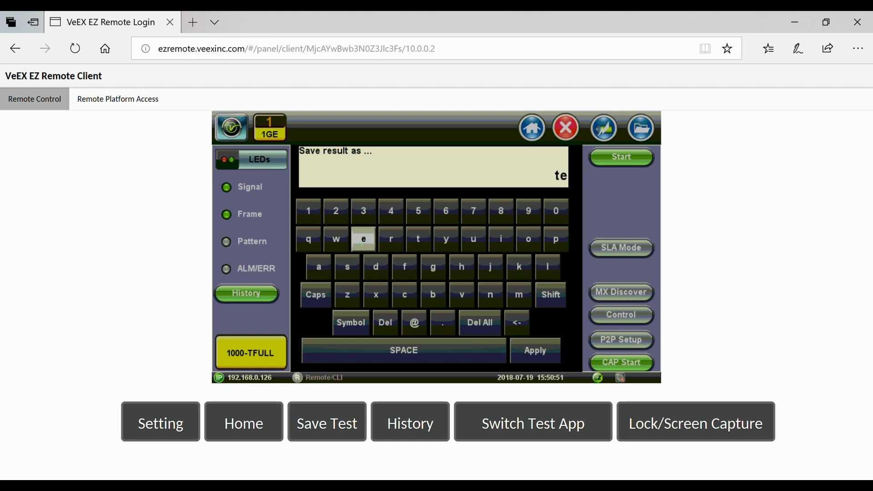
{"action": "left_click", "coordinate": [349, 274]}
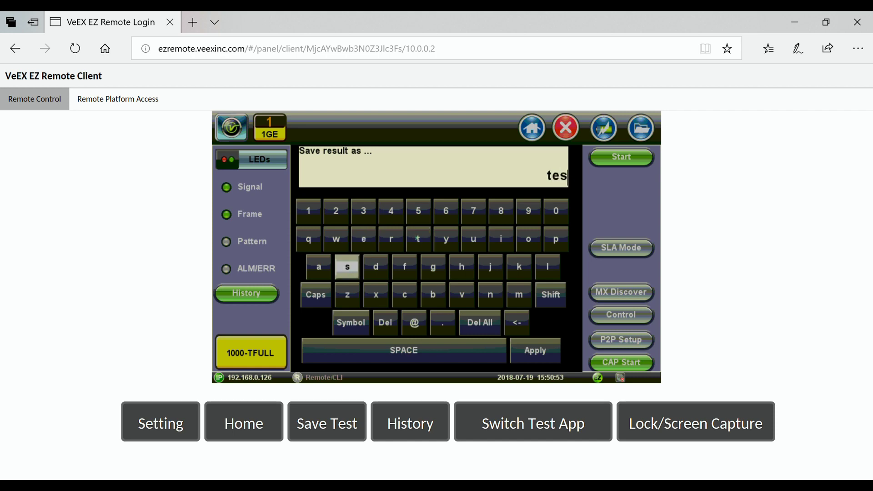
{"action": "left_click", "coordinate": [423, 239]}
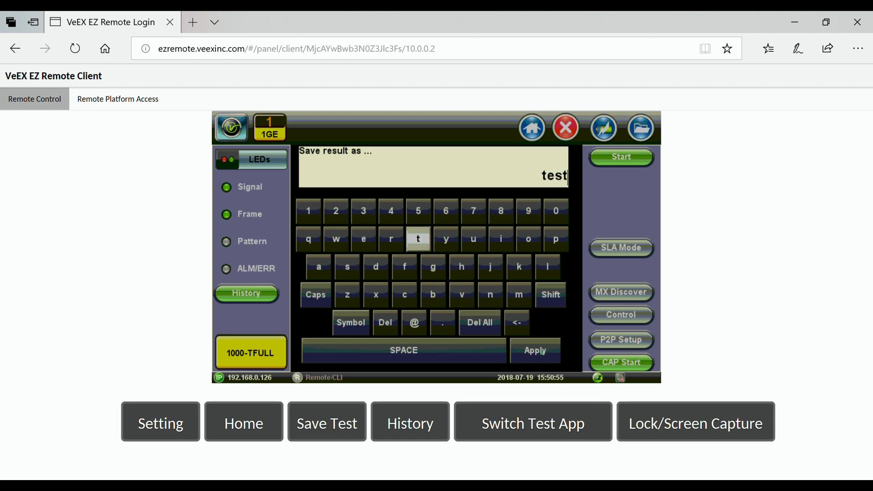
{"action": "left_click", "coordinate": [542, 353]}
{"action": "left_click", "coordinate": [389, 351]}
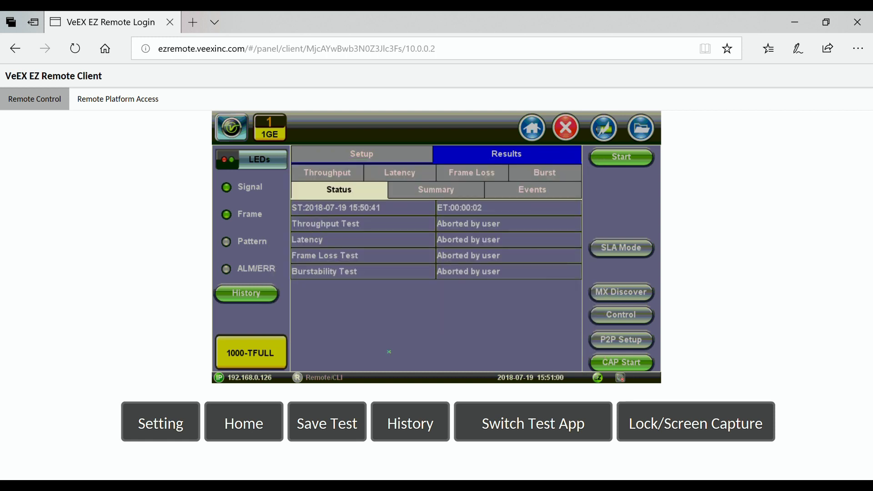
Select the 'test' entry under Remote Platform Access > Results and save its PDF as test.pdf.
{"action": "left_click", "coordinate": [120, 104]}
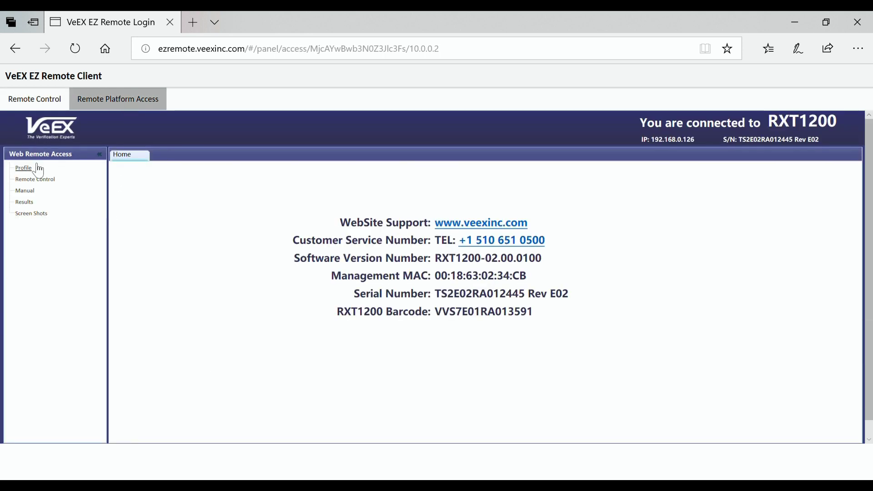
{"action": "left_click", "coordinate": [27, 203]}
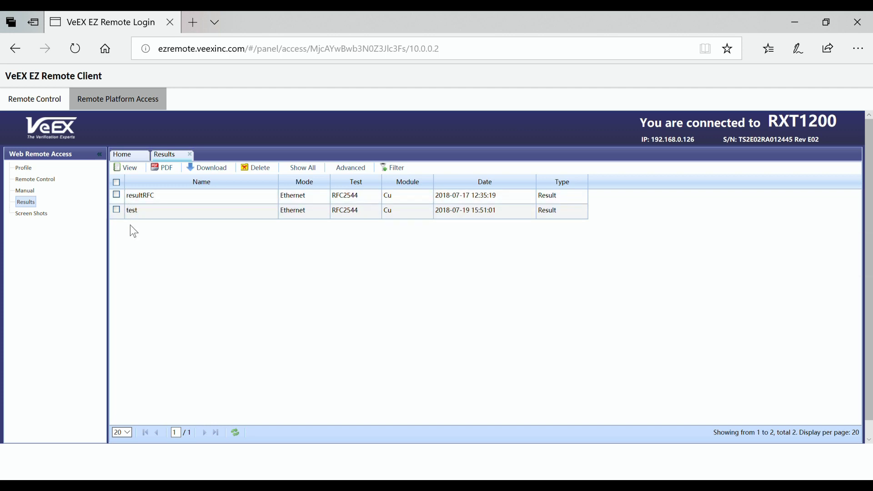
{"action": "left_click", "coordinate": [119, 211]}
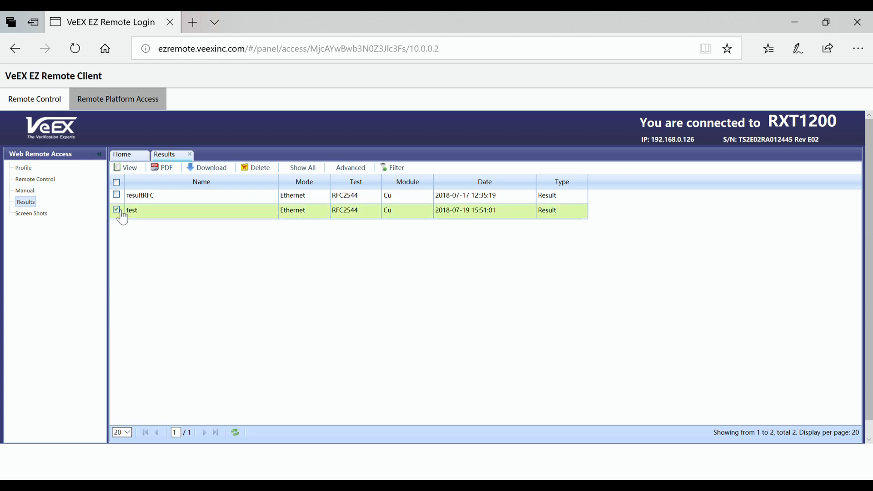
{"action": "left_click", "coordinate": [176, 172]}
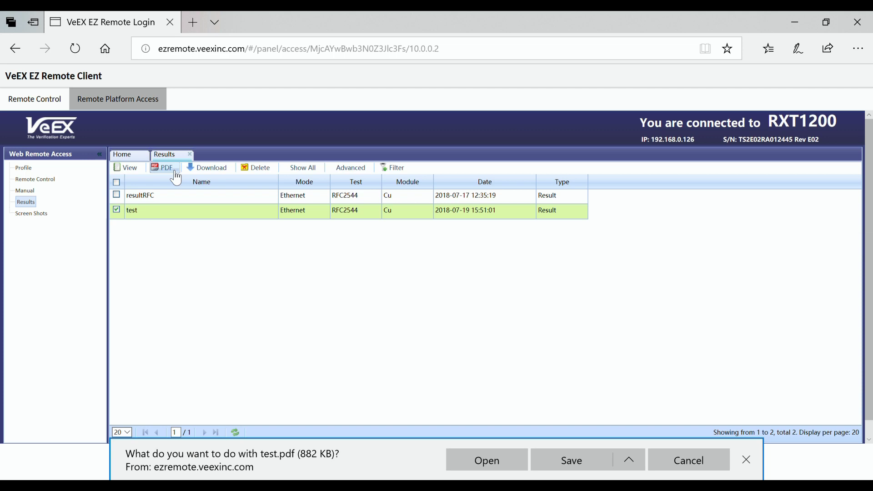
{"action": "left_click", "coordinate": [574, 460]}
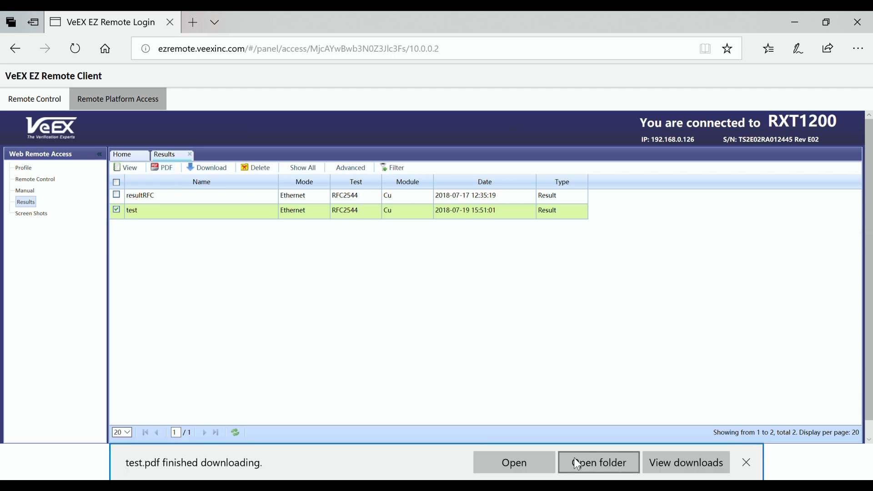
{"action": "left_click", "coordinate": [576, 463]}
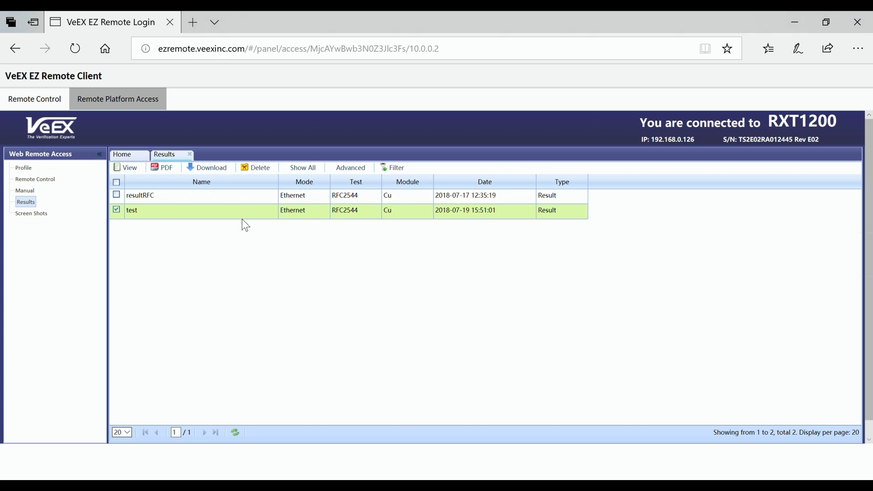
Return to Remote Control and open Home > Utilities/Setting > EZ Remote on the unit.
{"action": "left_click", "coordinate": [41, 99]}
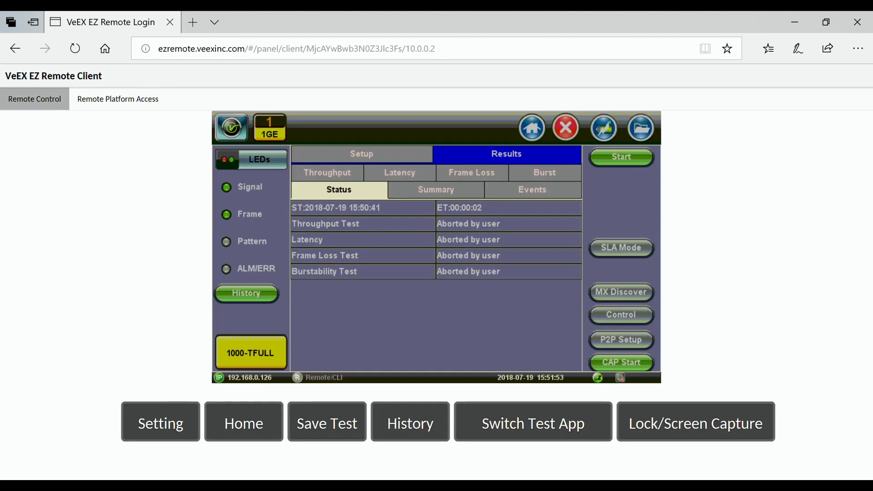
{"action": "left_click", "coordinate": [565, 128]}
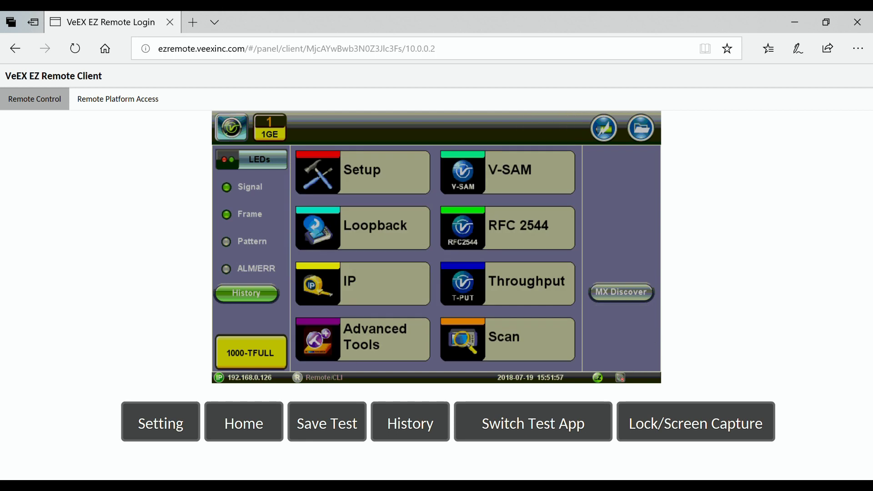
{"action": "left_click", "coordinate": [362, 172]}
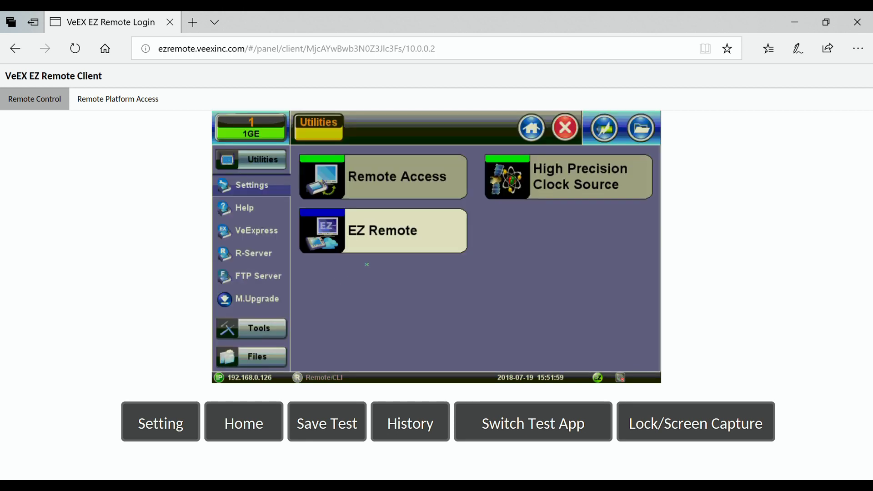
{"action": "left_click", "coordinate": [377, 242]}
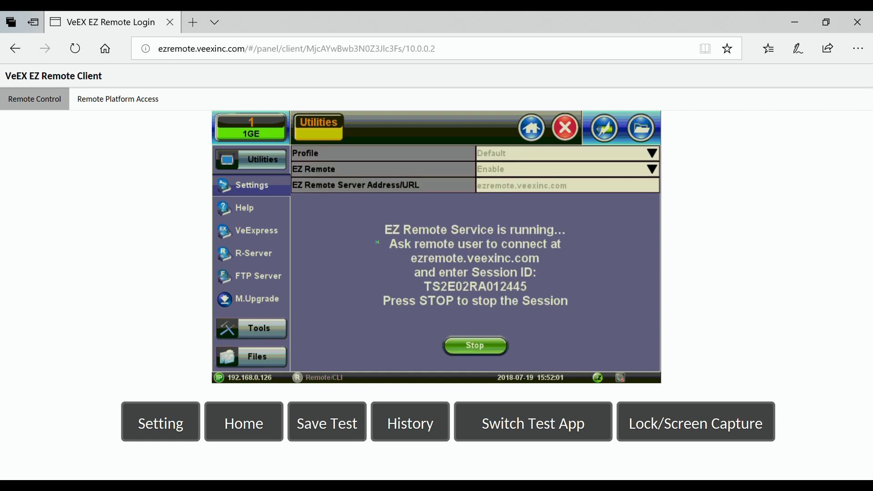